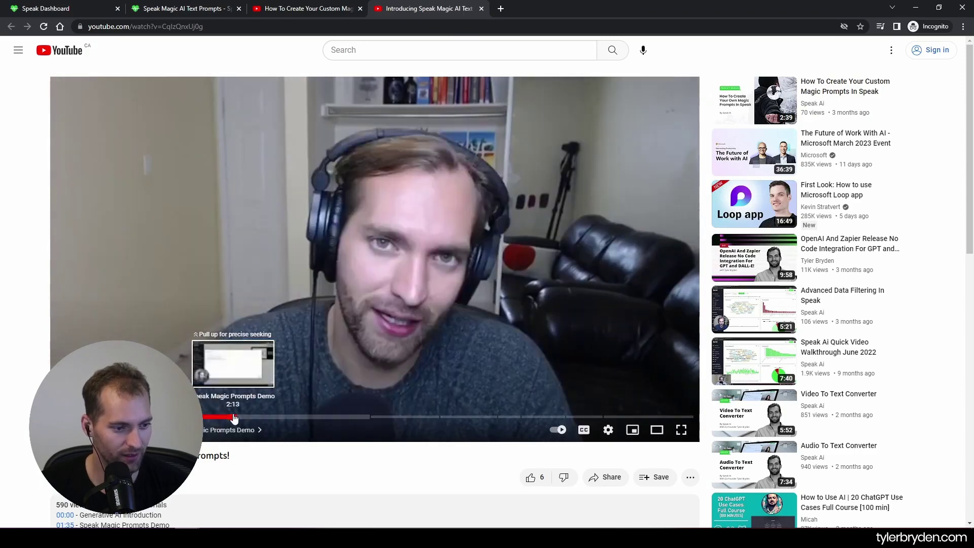
Skip ahead in the Magic Prompts demo video and play it full screen.
{"action": "left_click", "coordinate": [235, 417]}
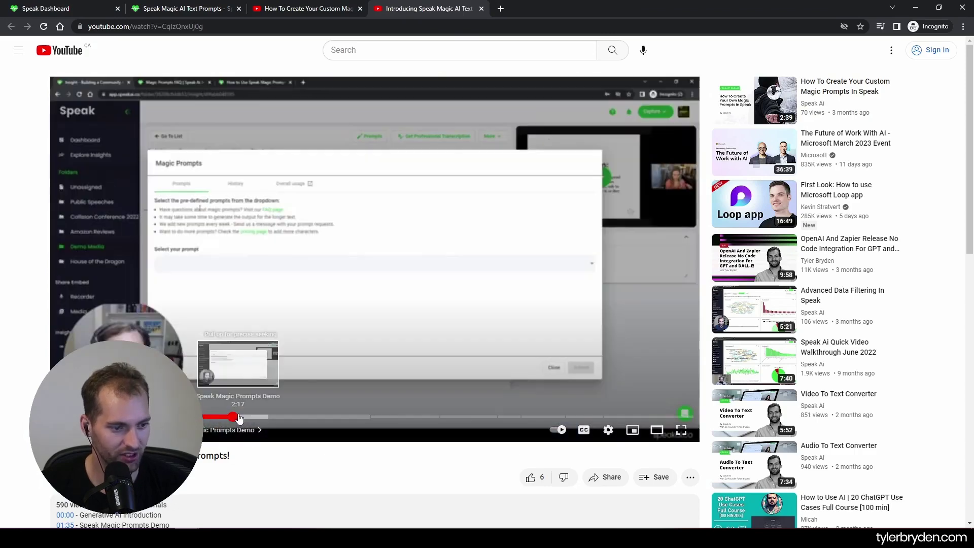
{"action": "left_click_drag", "start_coordinate": [239, 417], "coordinate": [292, 423]}
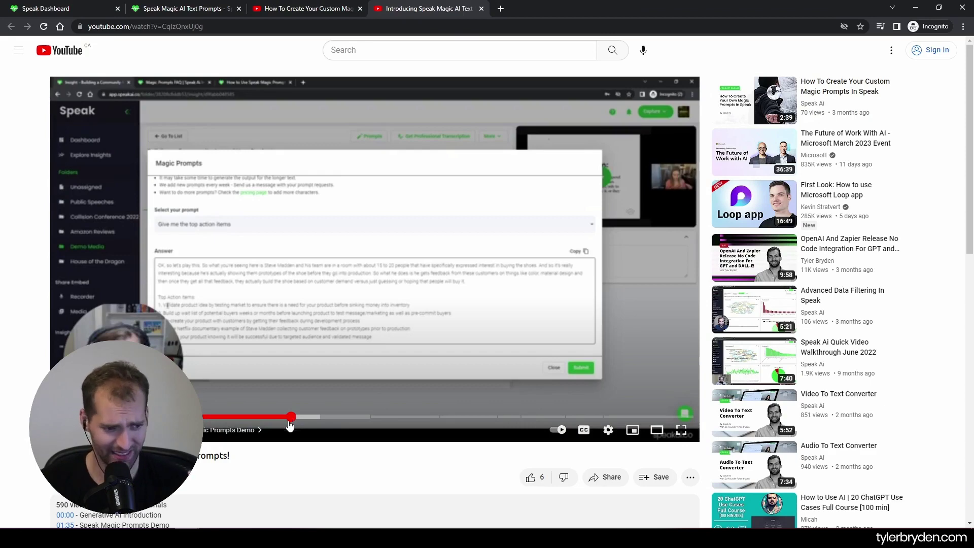
{"action": "left_click", "coordinate": [681, 429]}
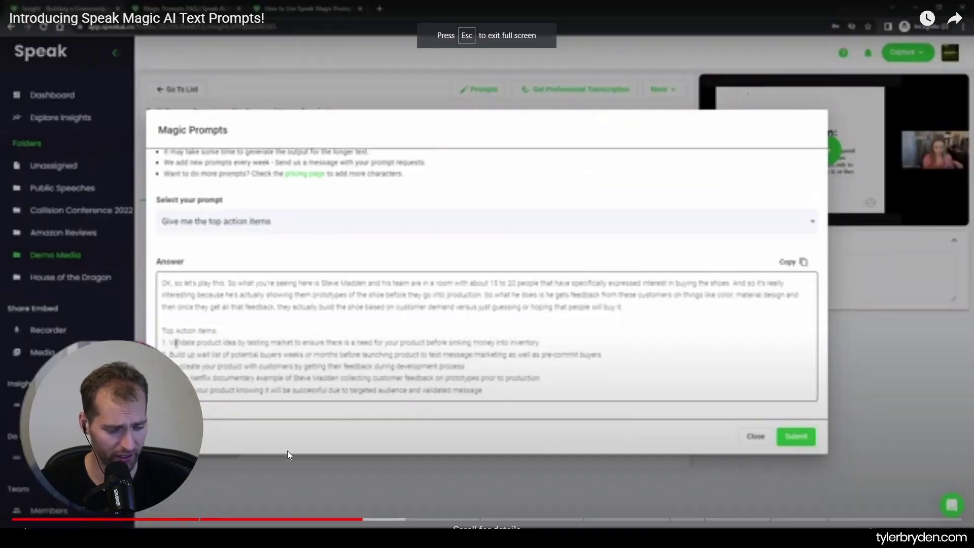
Seek to the demo's action items answer, then switch to the custom Magic Prompts video.
{"action": "left_click", "coordinate": [279, 520]}
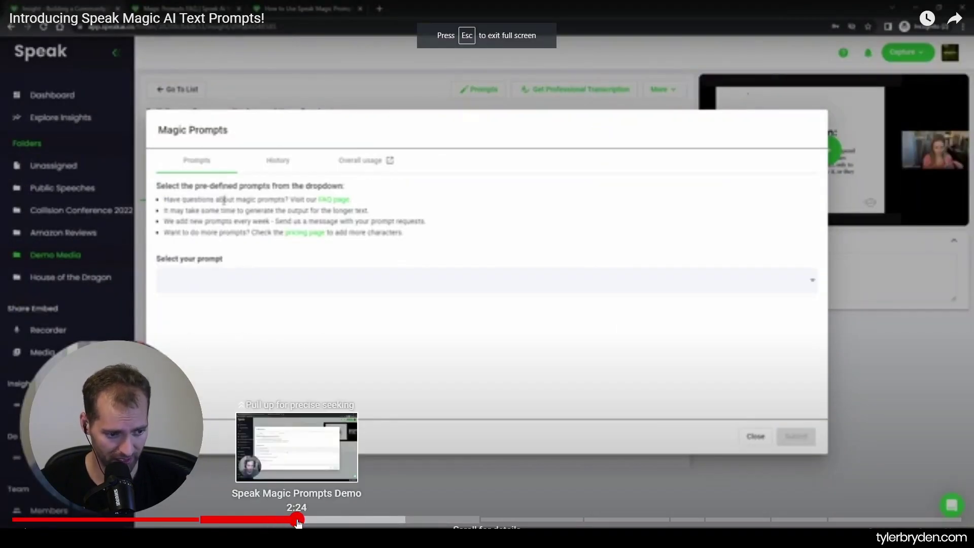
{"action": "left_click", "coordinate": [297, 520]}
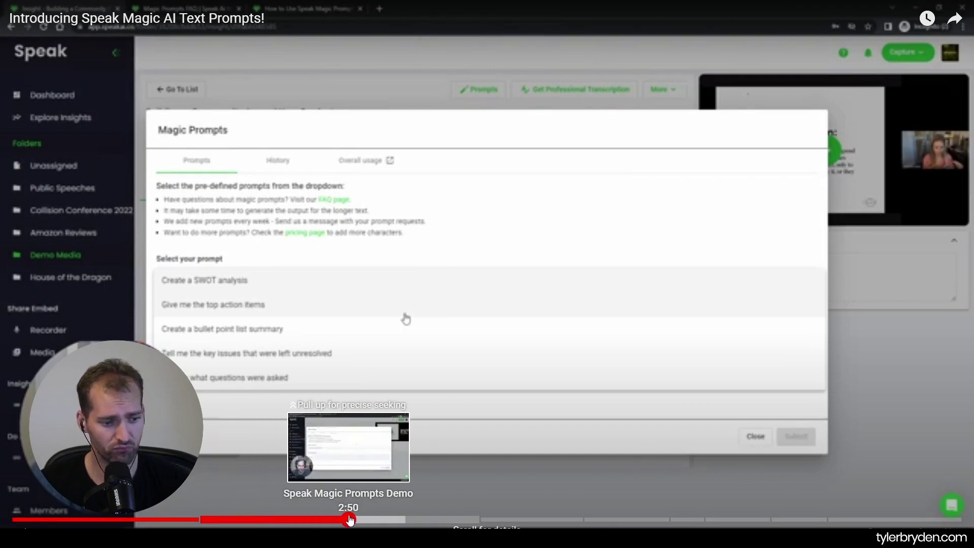
{"action": "left_click", "coordinate": [372, 520]}
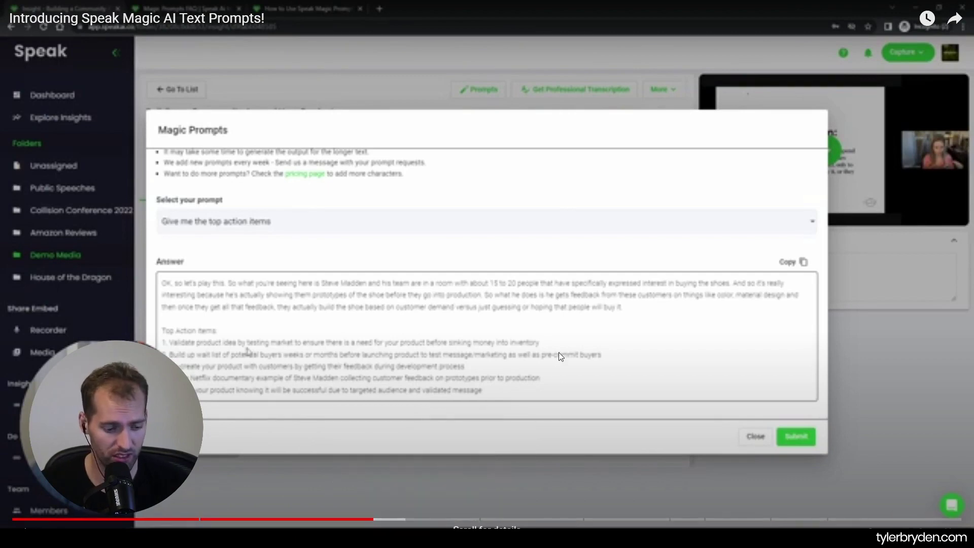
{"action": "key", "text": "Escape"}
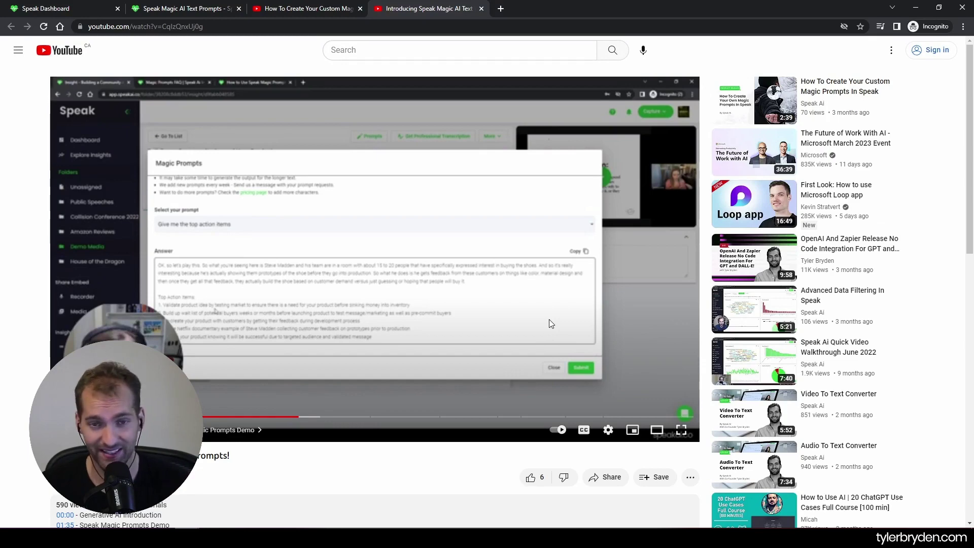
{"action": "key", "text": "ctrl+shift+Tab"}
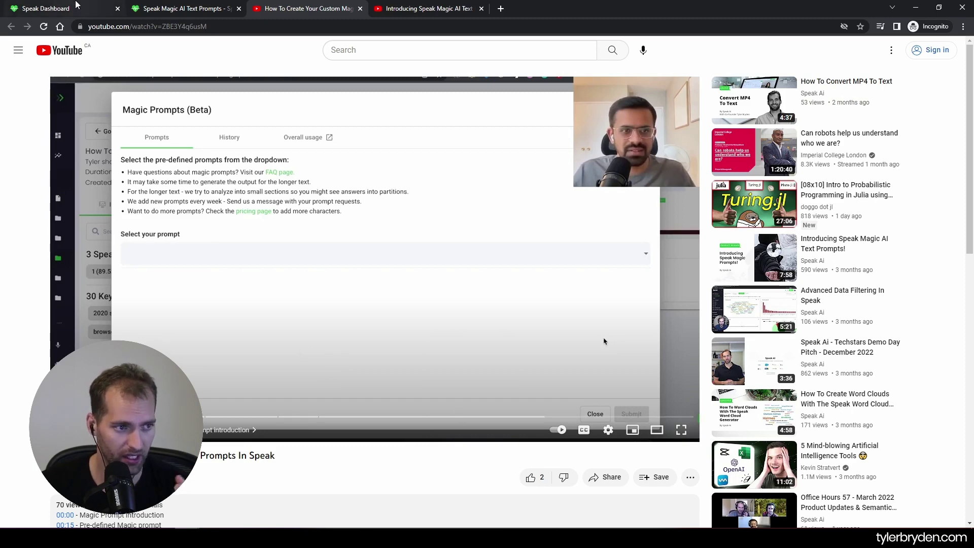
On the Speak dashboard, open the Public Speeches folder and scroll its recordings table.
{"action": "left_click", "coordinate": [66, 6]}
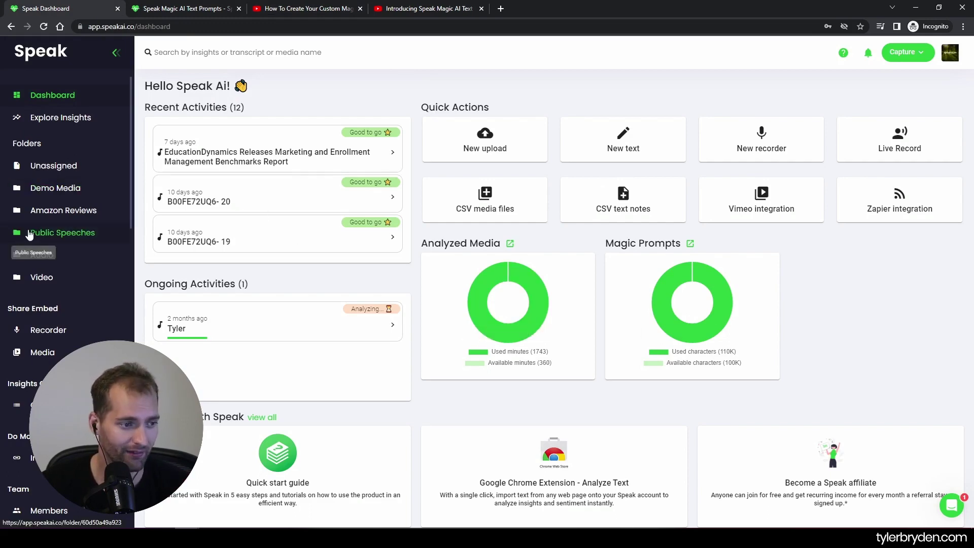
{"action": "left_click", "coordinate": [31, 234]}
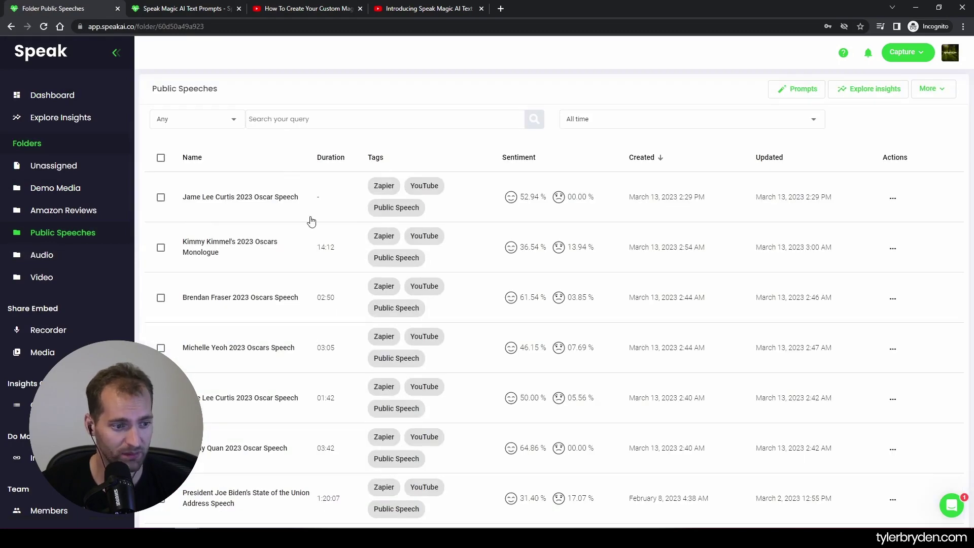
{"action": "scroll", "coordinate": [319, 317], "scroll_direction": "down", "scroll_amount": 2}
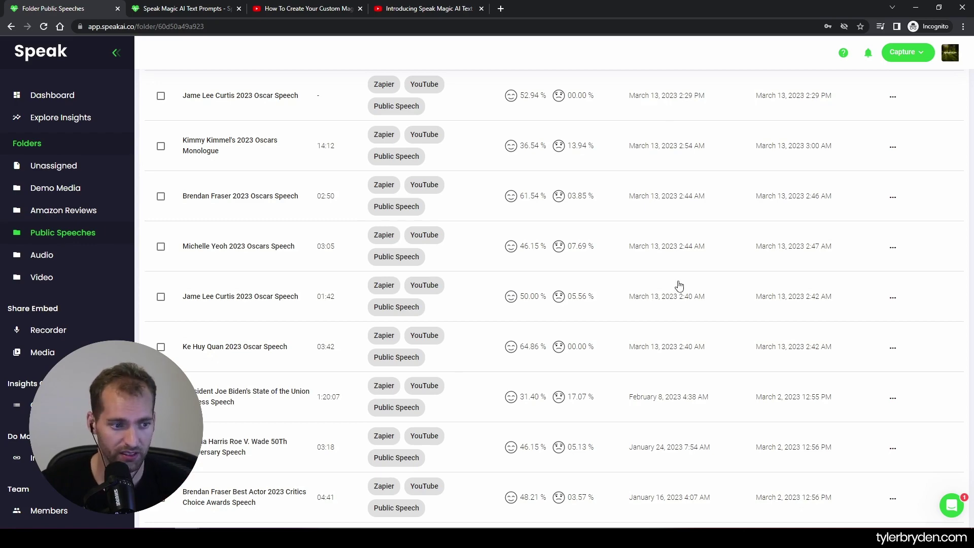
{"action": "scroll", "coordinate": [226, 286], "scroll_direction": "down", "scroll_amount": 3}
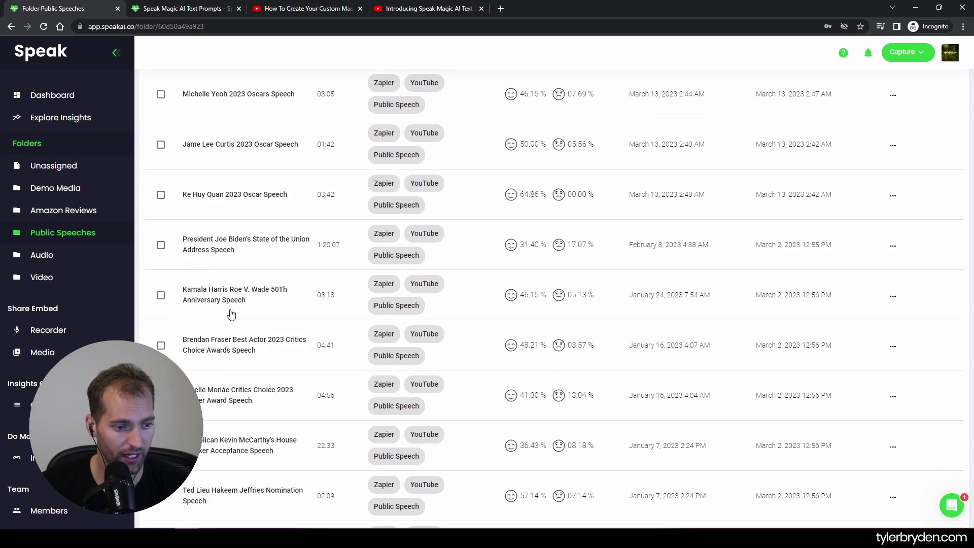
Run the 'Create a bullet point list summary' Magic Prompt on the House Speaker acceptance speech.
{"action": "left_click", "coordinate": [231, 309]}
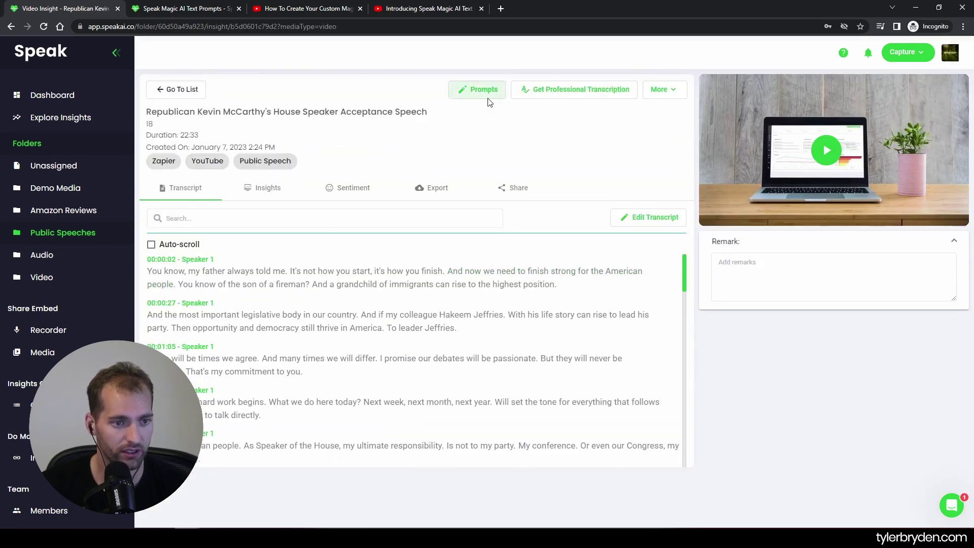
{"action": "left_click", "coordinate": [486, 93]}
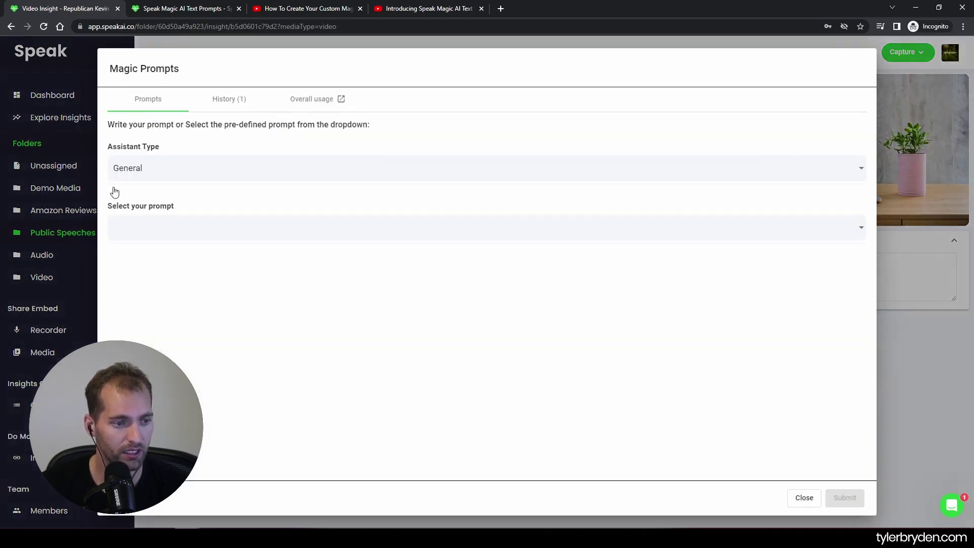
{"action": "left_click", "coordinate": [227, 234]}
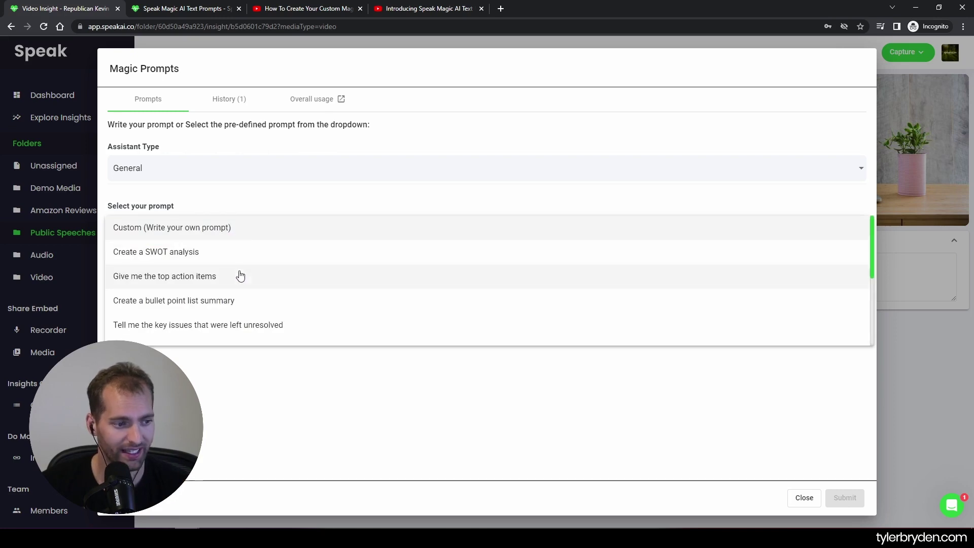
{"action": "scroll", "coordinate": [240, 275], "scroll_direction": "down", "scroll_amount": 1}
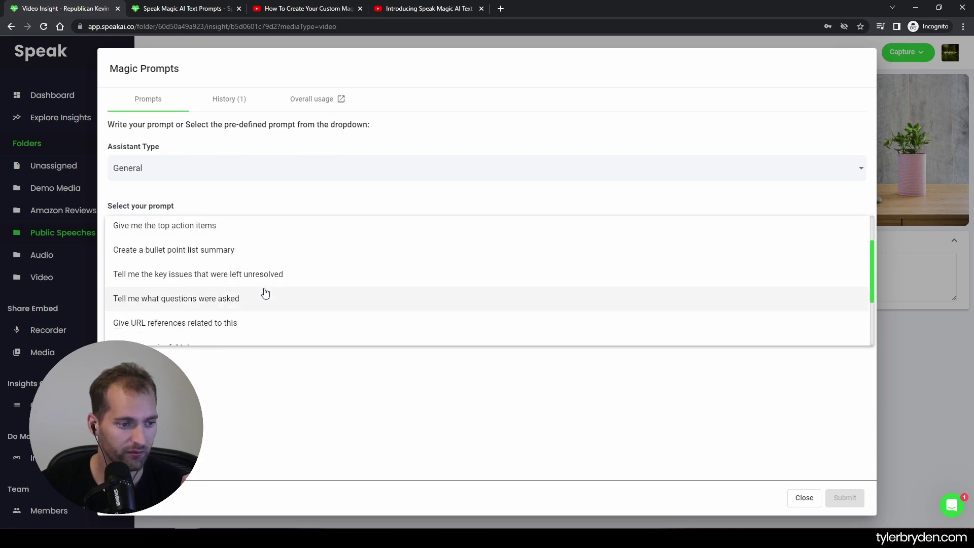
{"action": "left_click", "coordinate": [224, 249]}
{"action": "left_click", "coordinate": [845, 497]}
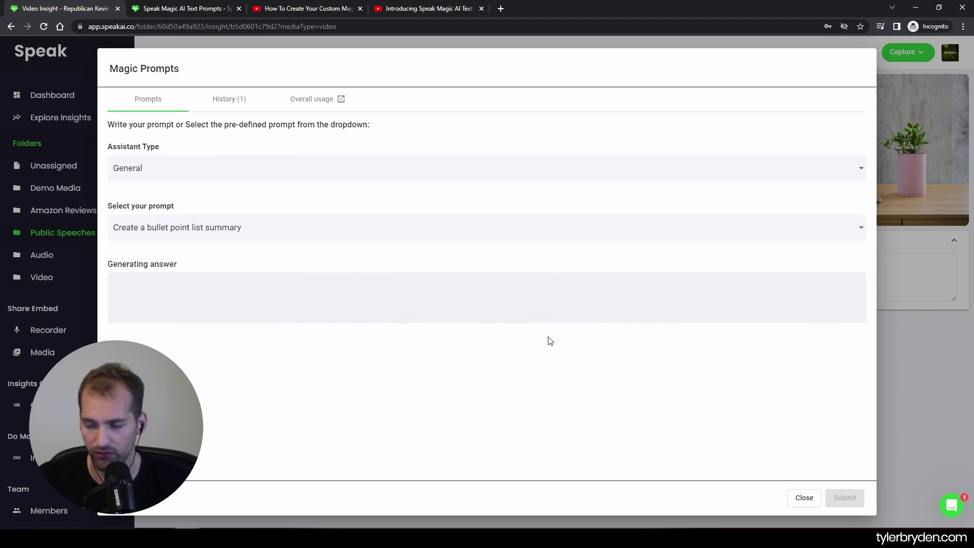
Scroll through the generated bullet-point summary of the speech.
{"action": "scroll", "coordinate": [217, 355], "scroll_direction": "down", "scroll_amount": 1}
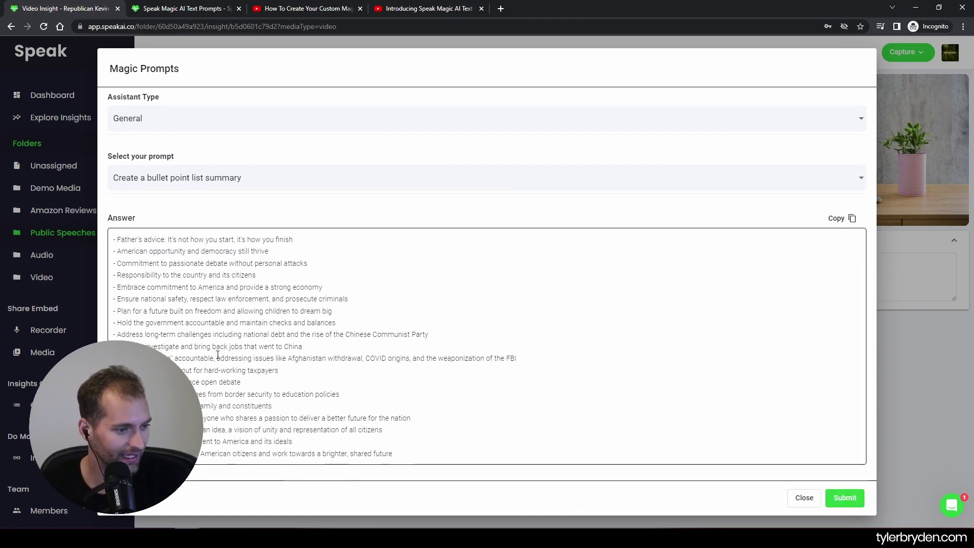
{"action": "scroll", "coordinate": [221, 208], "scroll_direction": "up", "scroll_amount": 1}
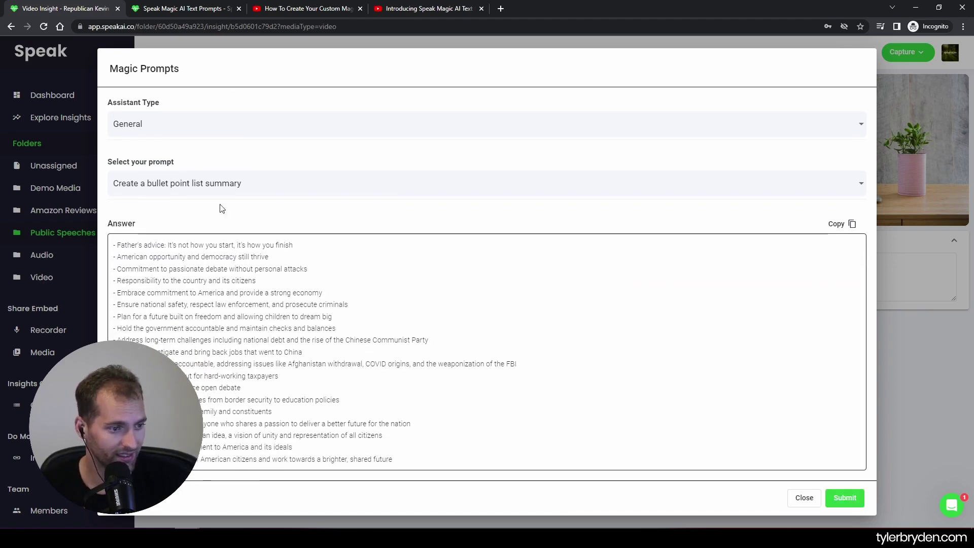
{"action": "scroll", "coordinate": [420, 291], "scroll_direction": "down", "scroll_amount": 1}
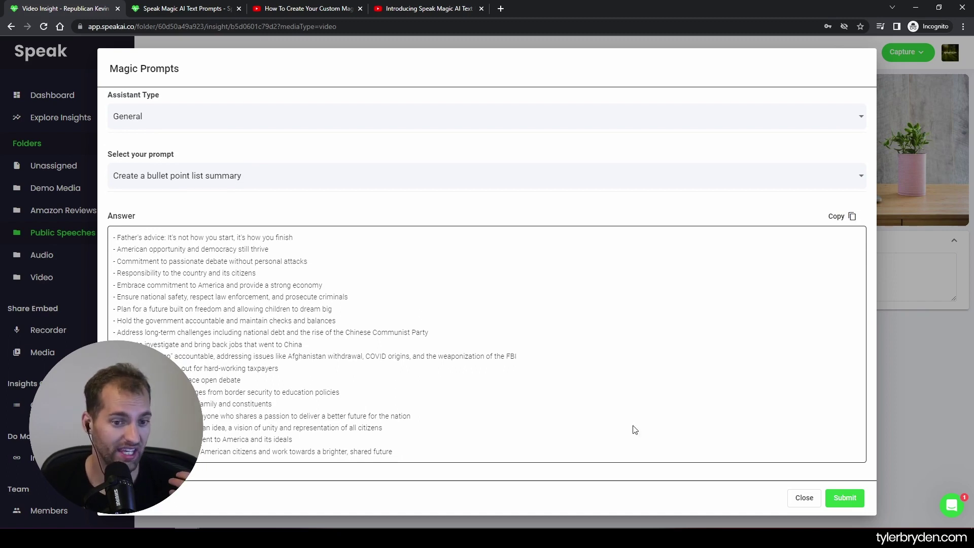
{"action": "scroll", "coordinate": [634, 430], "scroll_direction": "up", "scroll_amount": 1}
{"action": "scroll", "coordinate": [634, 430], "scroll_direction": "up", "scroll_amount": 3}
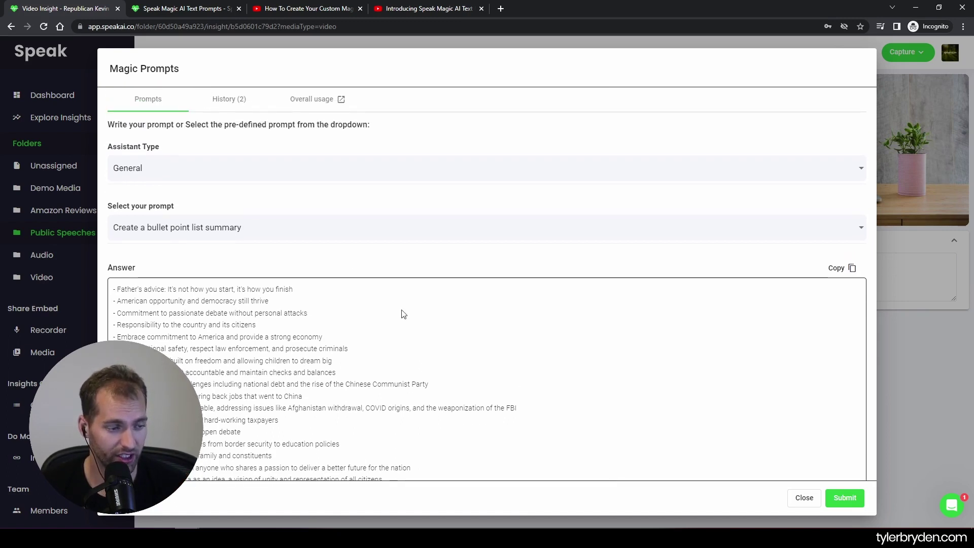
Review the 2 Magic Prompts history entries, including the earlier SWOT analysis.
{"action": "left_click", "coordinate": [235, 110]}
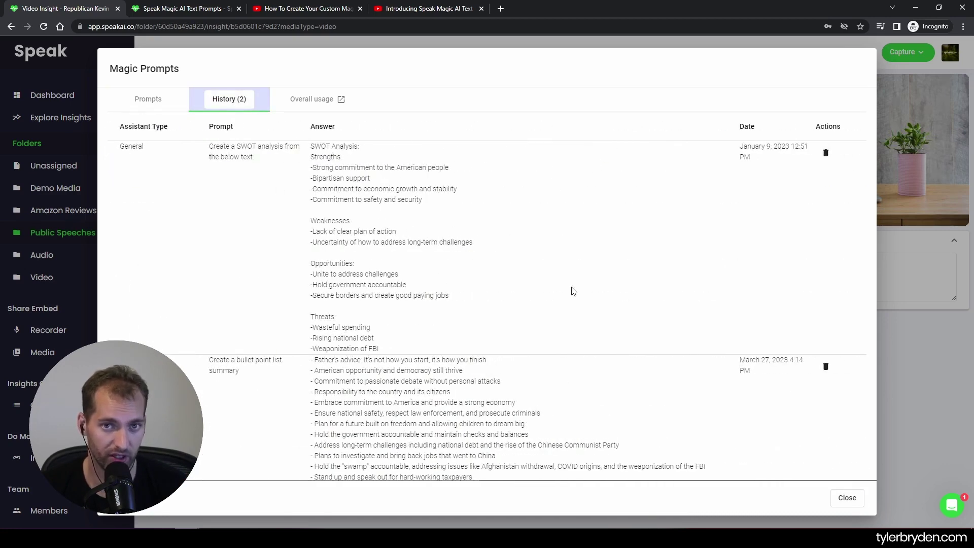
{"action": "double_click", "coordinate": [133, 147]}
{"action": "scroll", "coordinate": [155, 281], "scroll_direction": "down", "scroll_amount": 1}
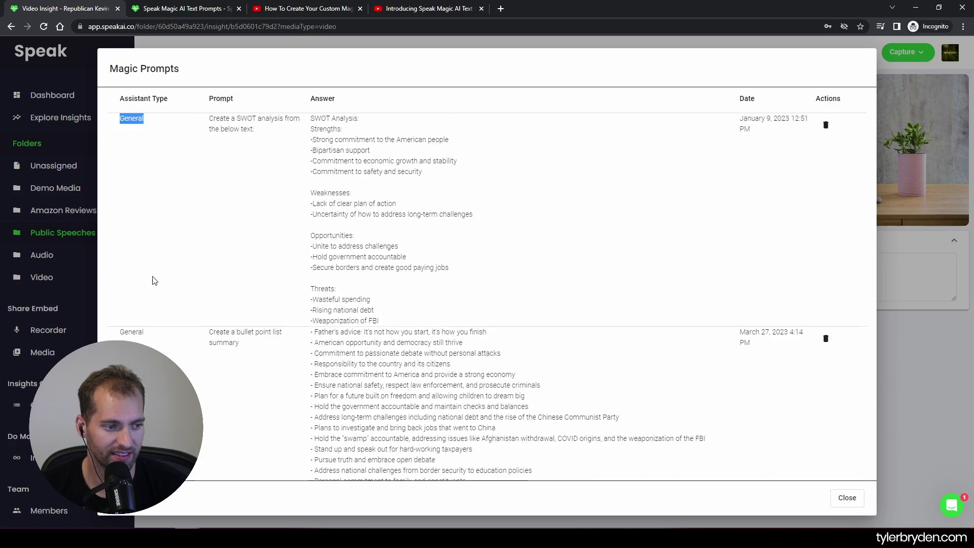
{"action": "scroll", "coordinate": [156, 290], "scroll_direction": "down", "scroll_amount": 2}
{"action": "scroll", "coordinate": [158, 284], "scroll_direction": "up", "scroll_amount": 3}
Browse the Assistant Type options on the prompt form, keeping General selected.
{"action": "left_click", "coordinate": [150, 102]}
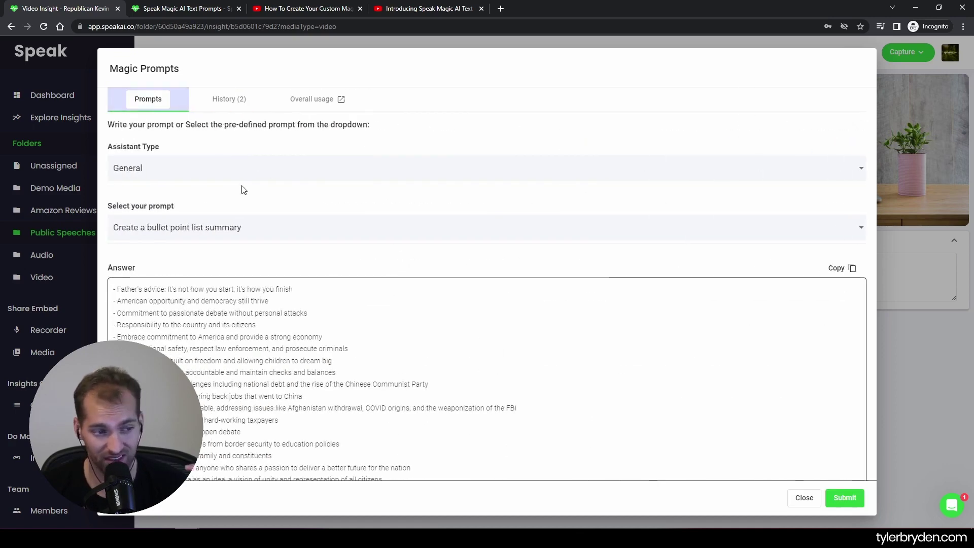
{"action": "left_click", "coordinate": [276, 175]}
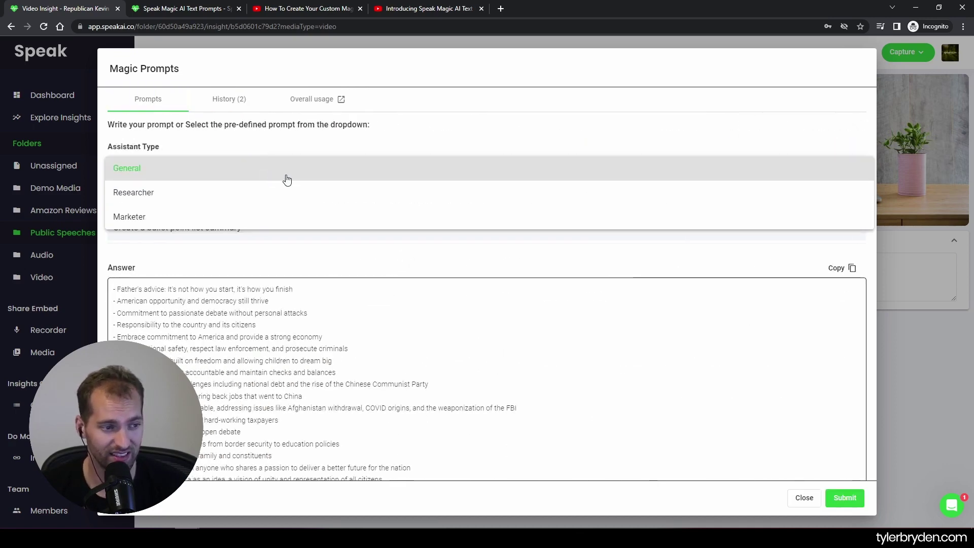
{"action": "left_click", "coordinate": [439, 145]}
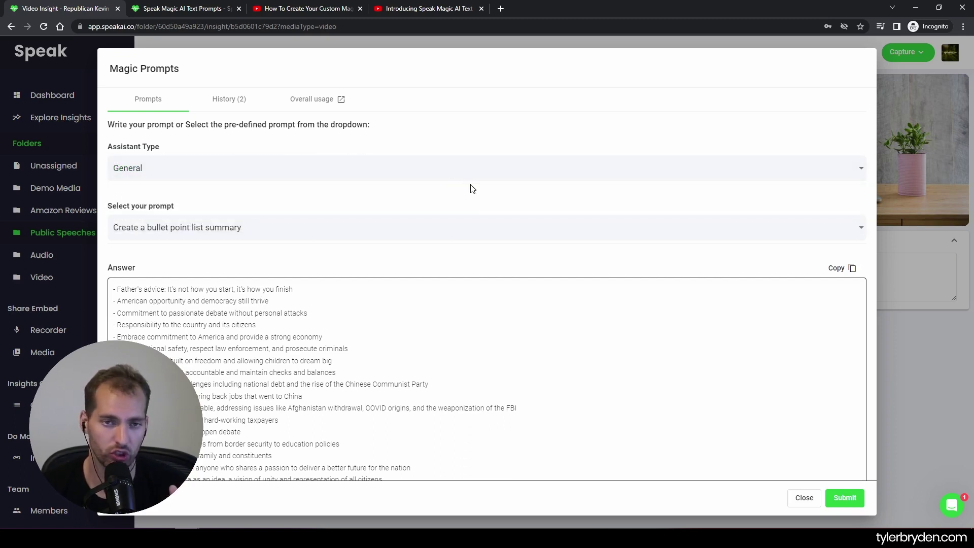
{"action": "left_click", "coordinate": [425, 173]}
{"action": "left_click", "coordinate": [489, 129]}
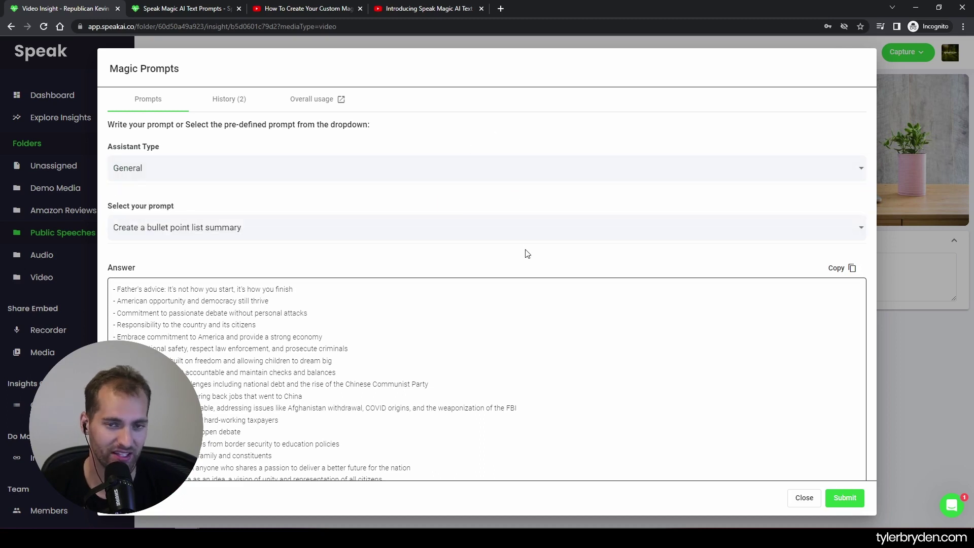
Close Magic Prompts and open the Amazon Reviews folder of Enbrighten Vint reviews.
{"action": "scroll", "coordinate": [533, 319], "scroll_direction": "down", "scroll_amount": 1}
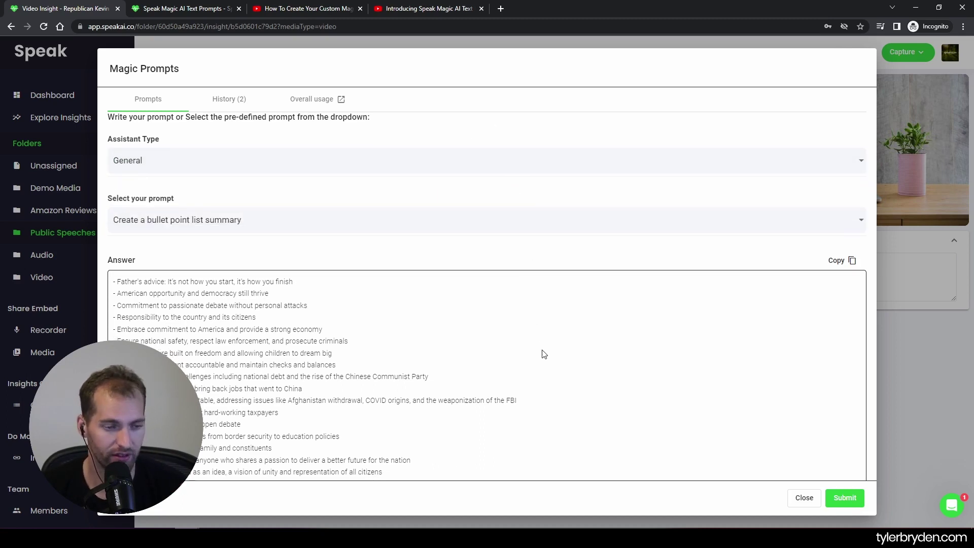
{"action": "left_click", "coordinate": [804, 499]}
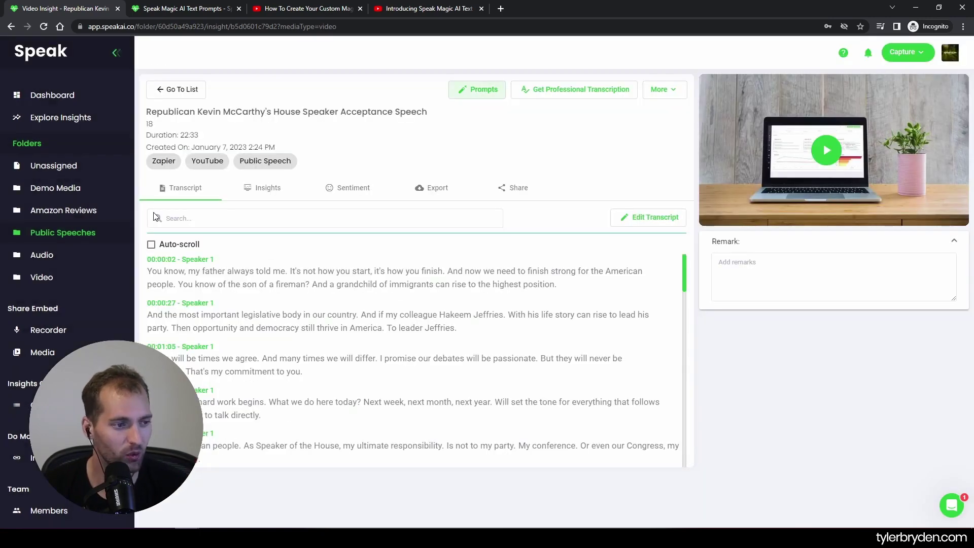
{"action": "left_click", "coordinate": [105, 216]}
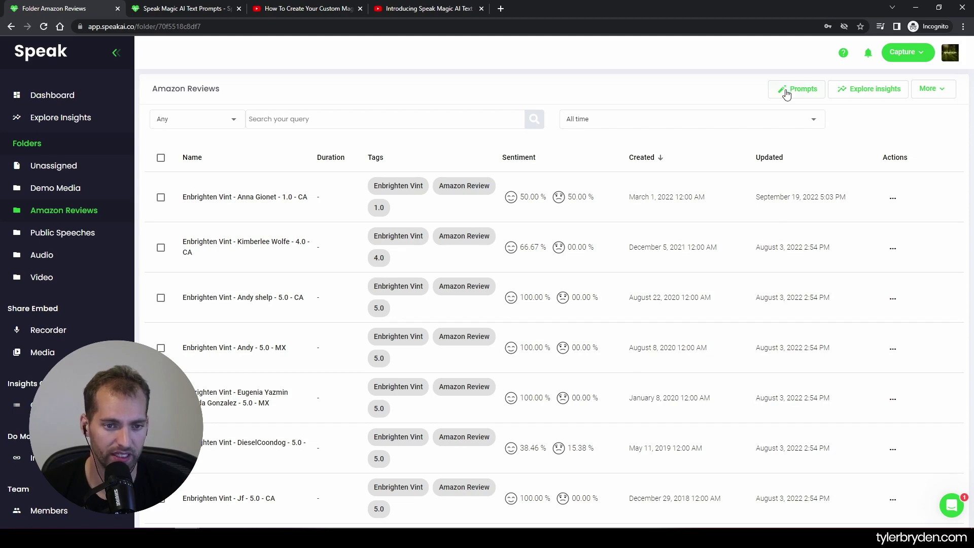
Open Magic Prompts on the Amazon Reviews folder with Researcher as the assistant type.
{"action": "scroll", "coordinate": [445, 297], "scroll_direction": "down", "scroll_amount": 4}
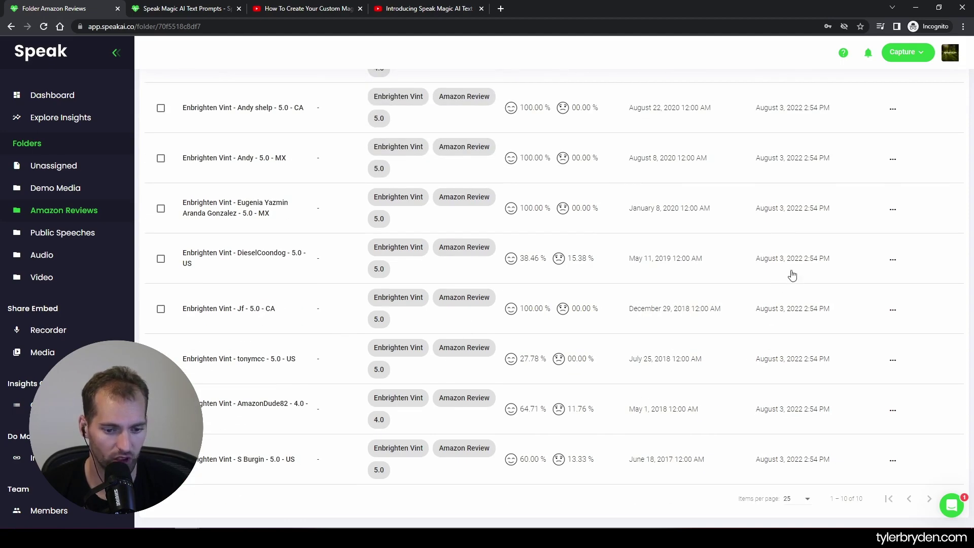
{"action": "scroll", "coordinate": [791, 274], "scroll_direction": "up", "scroll_amount": 4}
{"action": "left_click", "coordinate": [811, 88]}
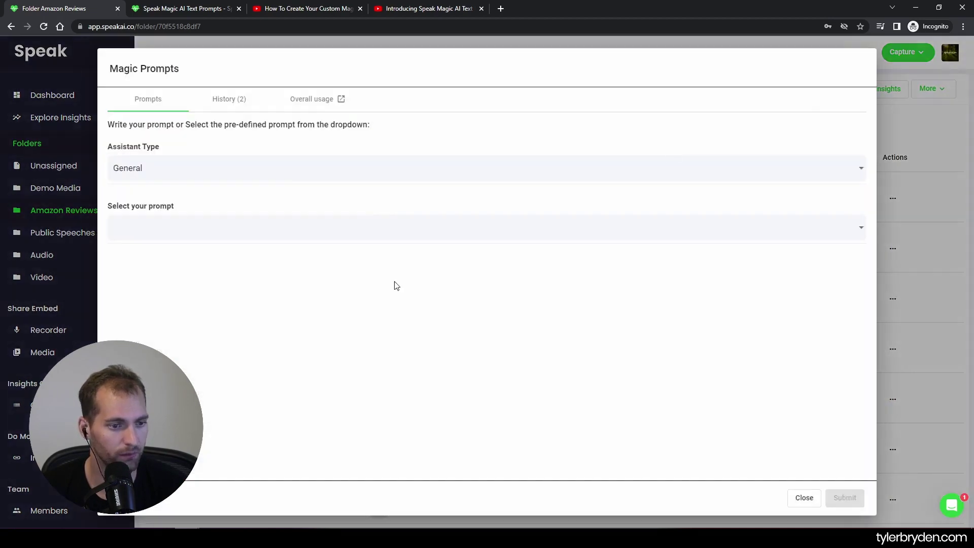
{"action": "left_click", "coordinate": [286, 177]}
{"action": "left_click", "coordinate": [246, 198]}
Choose 'Custom (Write your own prompt)' instead of the SWOT template, ready to type.
{"action": "left_click", "coordinate": [233, 223]}
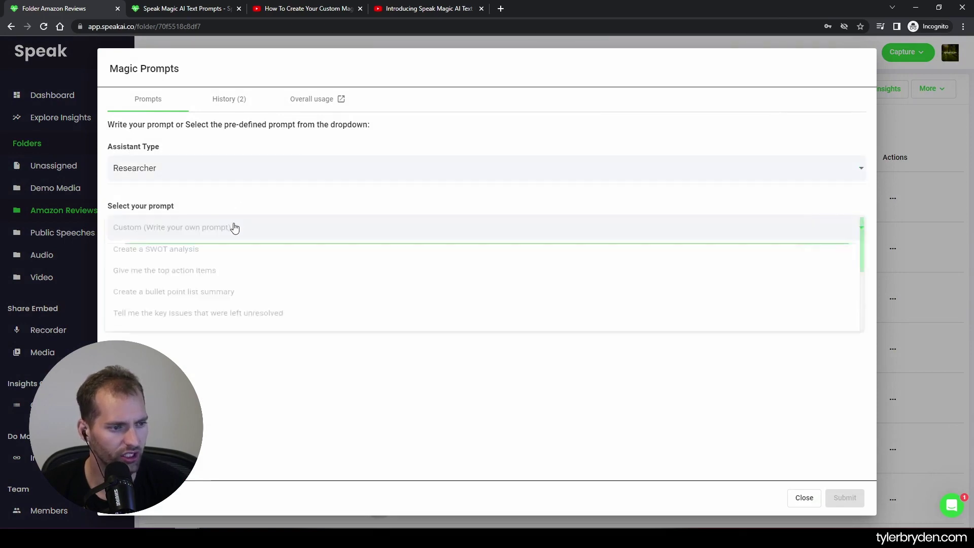
{"action": "left_click", "coordinate": [243, 252]}
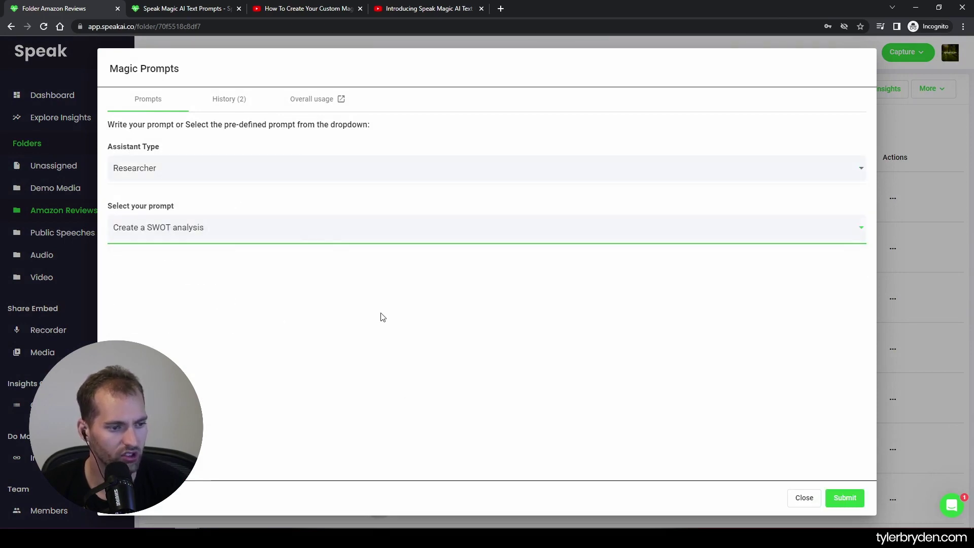
{"action": "left_click", "coordinate": [319, 233]}
{"action": "scroll", "coordinate": [226, 286], "scroll_direction": "down", "scroll_amount": 2}
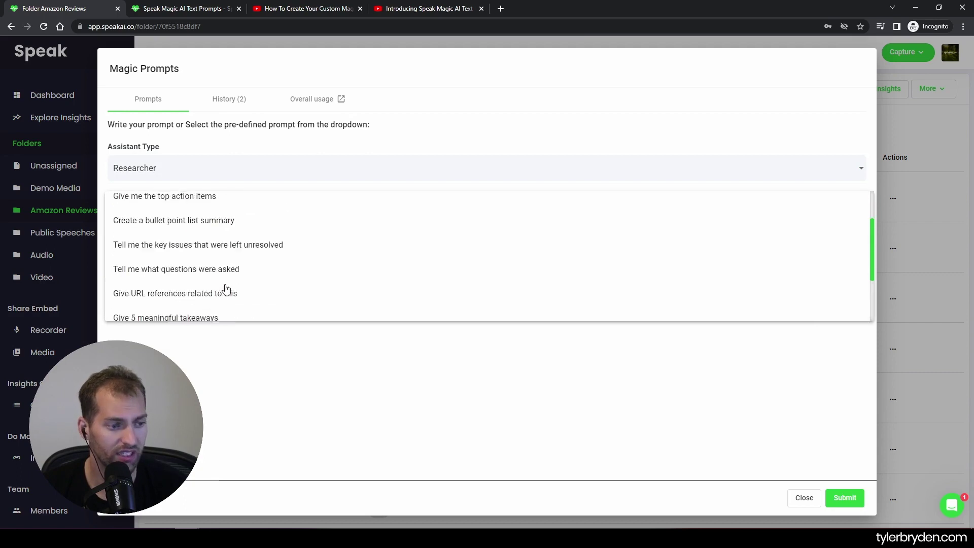
{"action": "scroll", "coordinate": [203, 210], "scroll_direction": "up", "scroll_amount": 2}
{"action": "left_click", "coordinate": [203, 209]}
{"action": "left_click", "coordinate": [226, 280]}
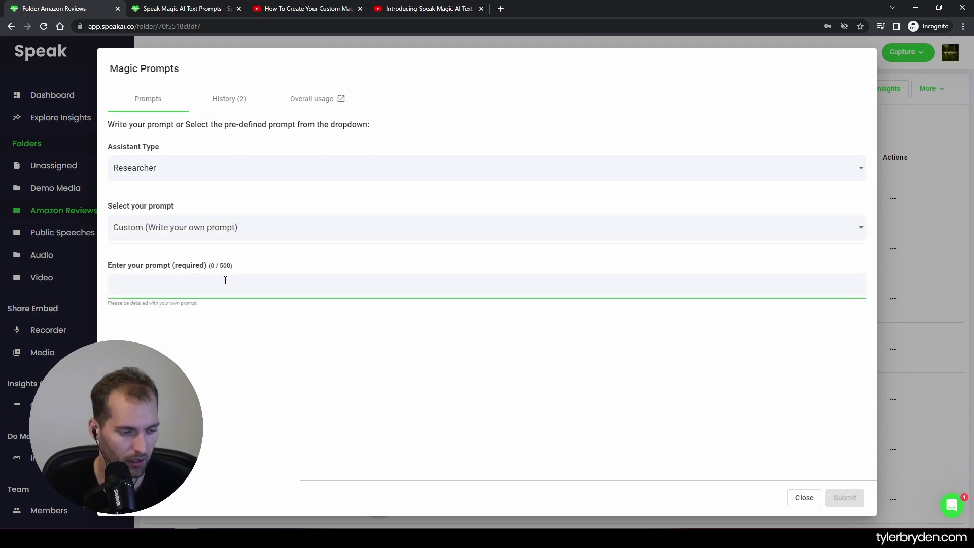
Submit the prompt 'Create a SWOT analysis based off these Amazon reviews as a competitor…'.
{"action": "type", "text": "Create a SWOT "}
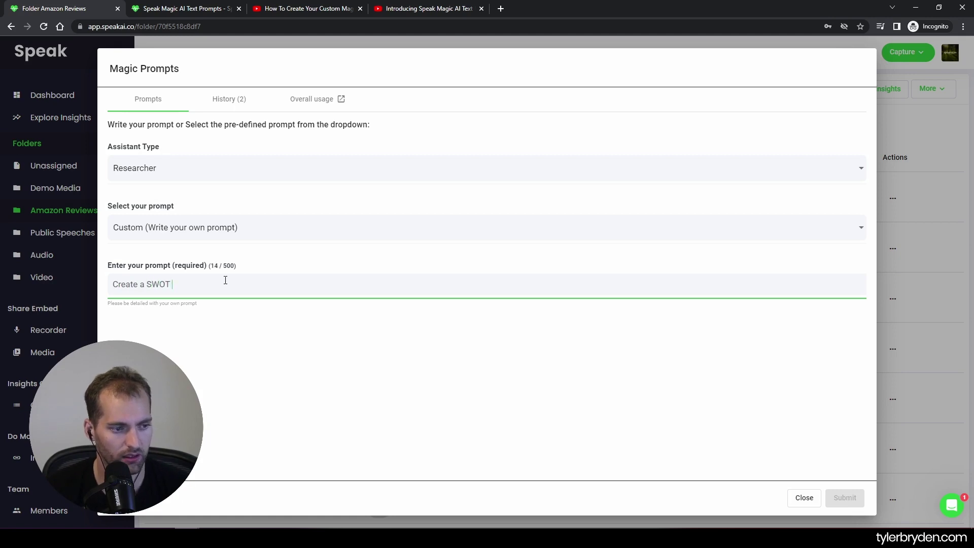
{"action": "type", "text": "anayllysis based off "}
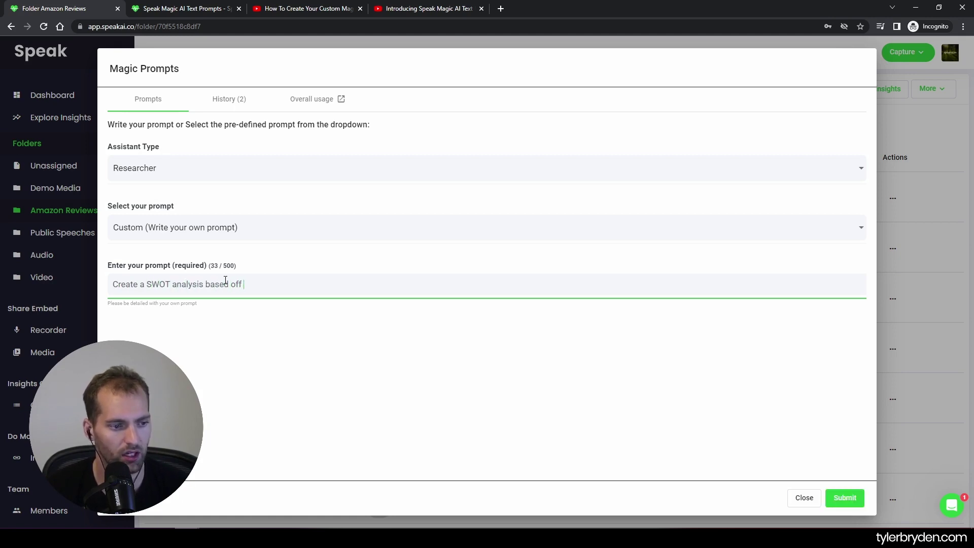
{"action": "type", "text": "these Amazon re"}
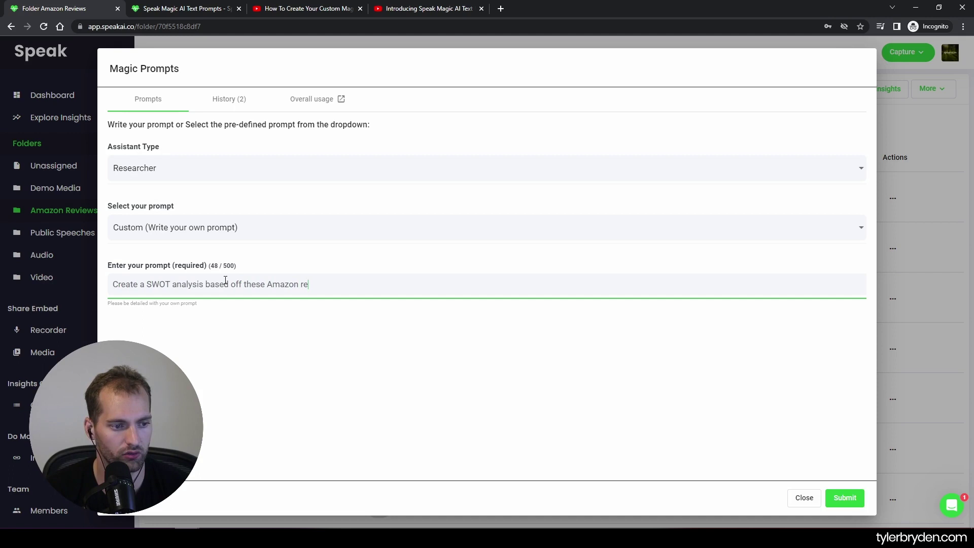
{"action": "type", "text": "views as a com"}
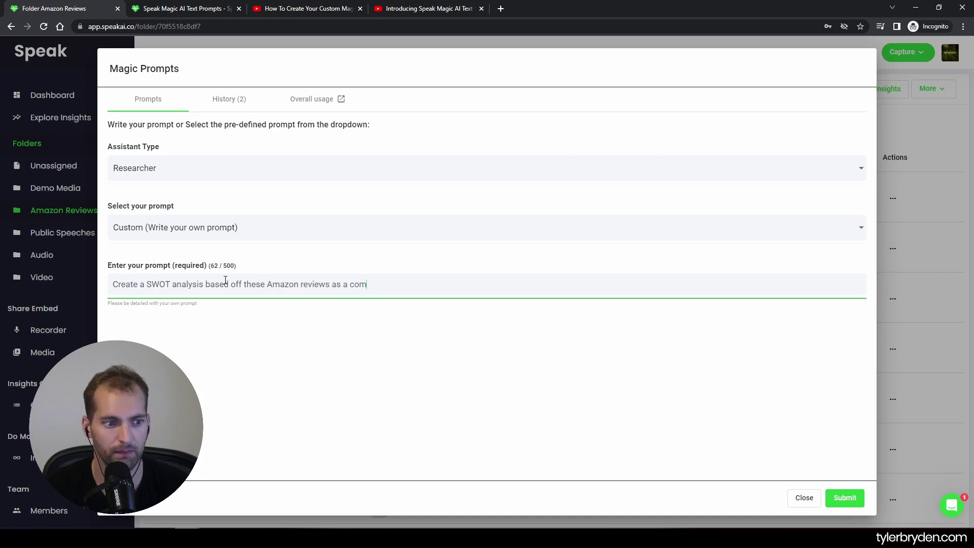
{"action": "type", "text": "petitor "}
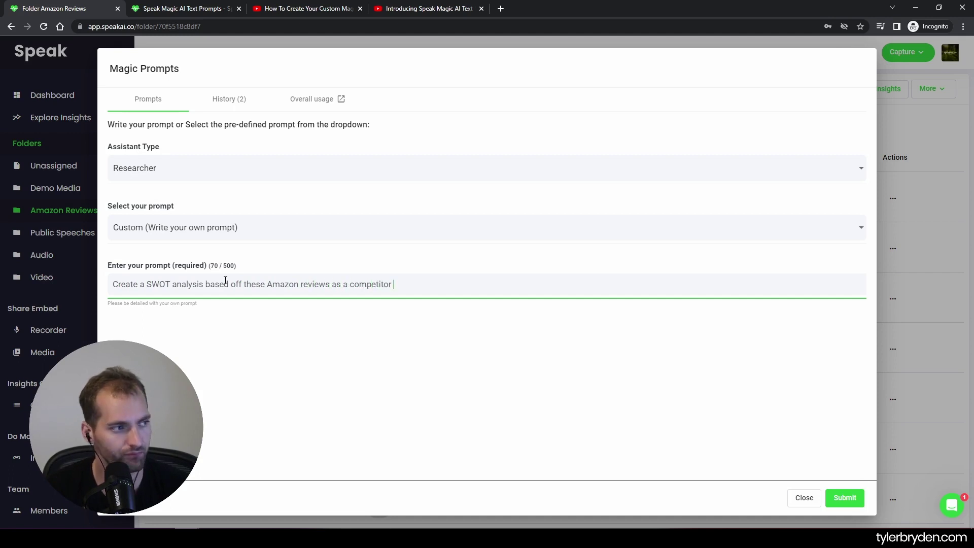
{"action": "type", "text": "looking to bui"}
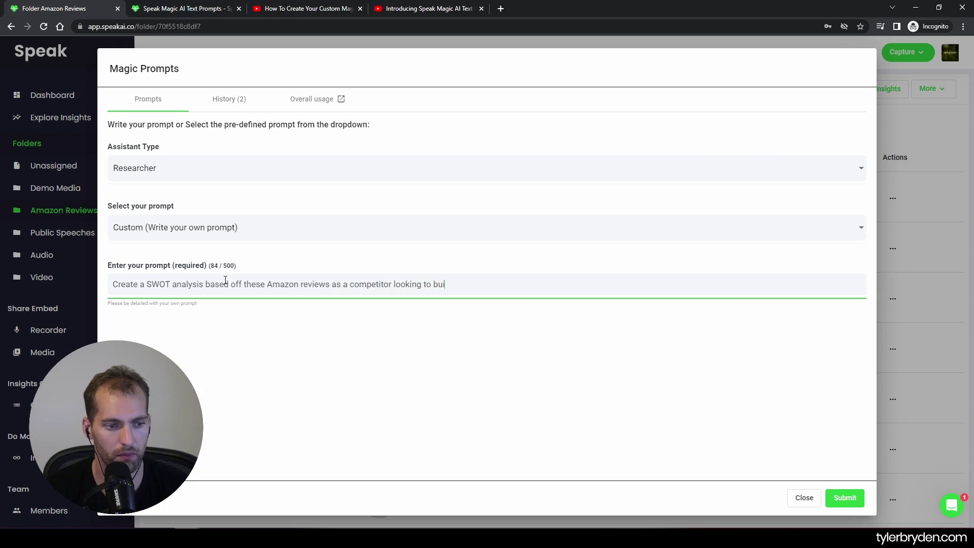
{"action": "type", "text": "ld a better produc"}
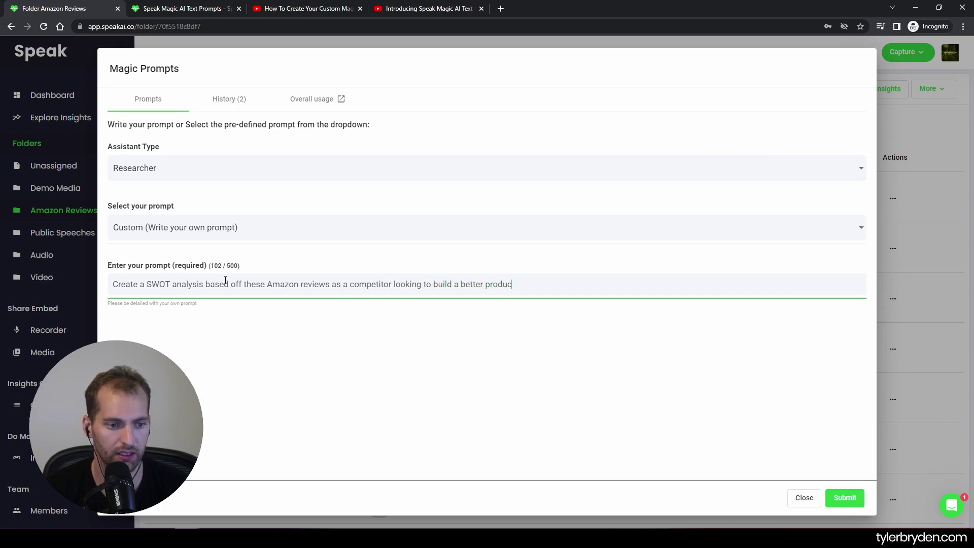
{"action": "type", "text": "t."}
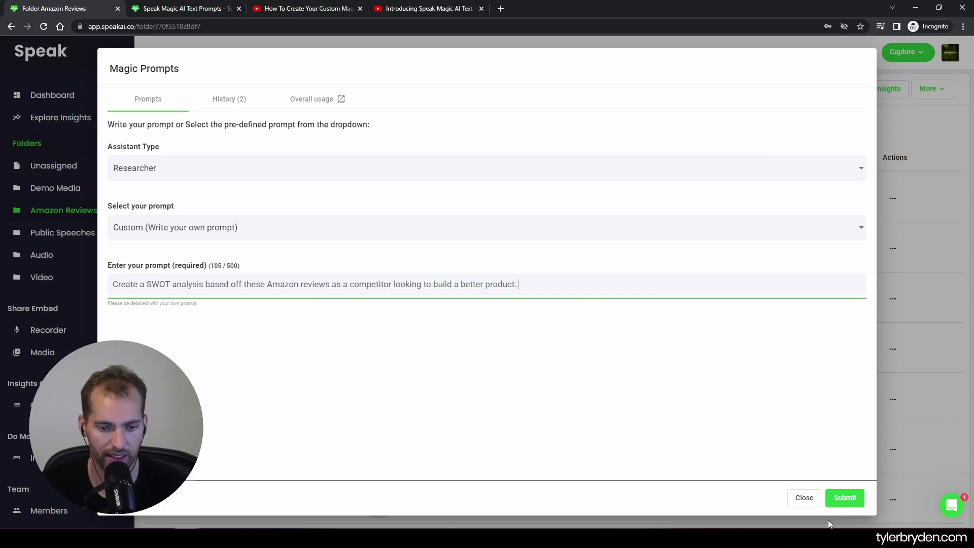
{"action": "left_click", "coordinate": [845, 499]}
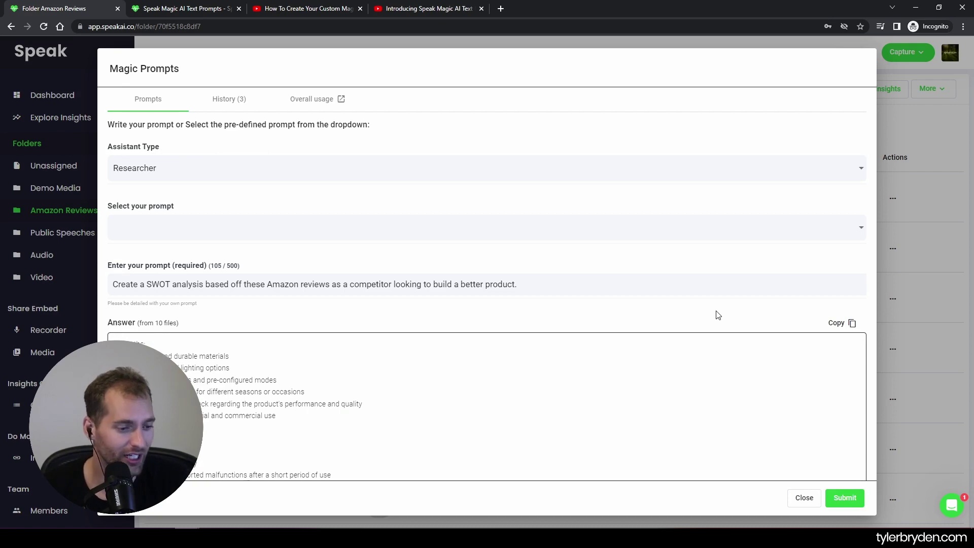
Read through the SWOT answer, briefly highlighting its closing summary paragraph.
{"action": "scroll", "coordinate": [707, 318], "scroll_direction": "down", "scroll_amount": 3}
{"action": "scroll", "coordinate": [309, 311], "scroll_direction": "down", "scroll_amount": 3}
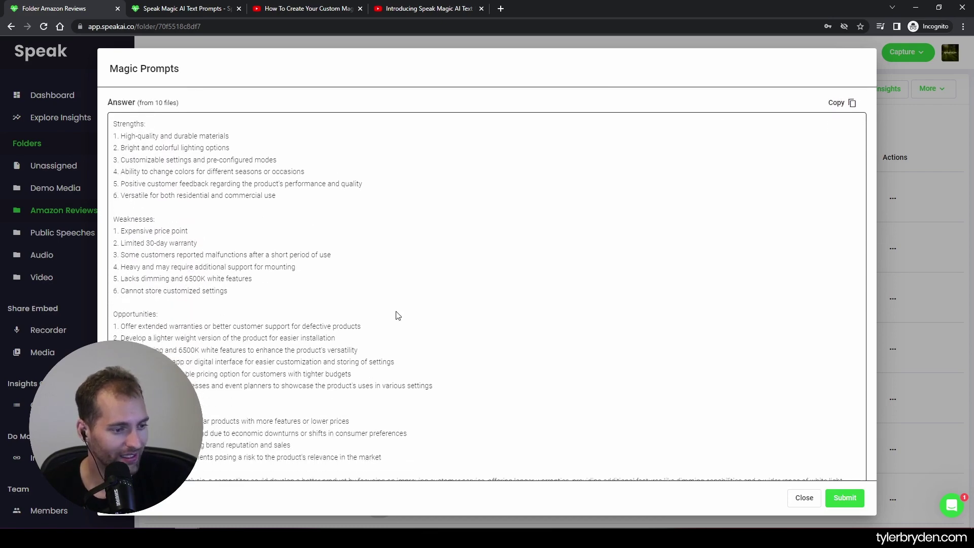
{"action": "scroll", "coordinate": [199, 243], "scroll_direction": "up", "scroll_amount": 5}
{"action": "scroll", "coordinate": [491, 313], "scroll_direction": "down", "scroll_amount": 5}
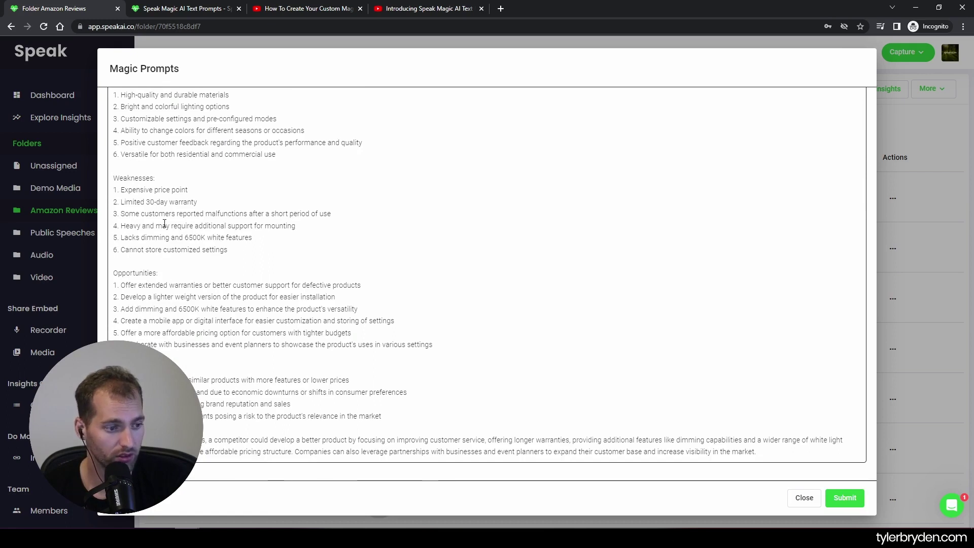
{"action": "scroll", "coordinate": [304, 284], "scroll_direction": "up", "scroll_amount": 2}
{"action": "scroll", "coordinate": [386, 345], "scroll_direction": "down", "scroll_amount": 2}
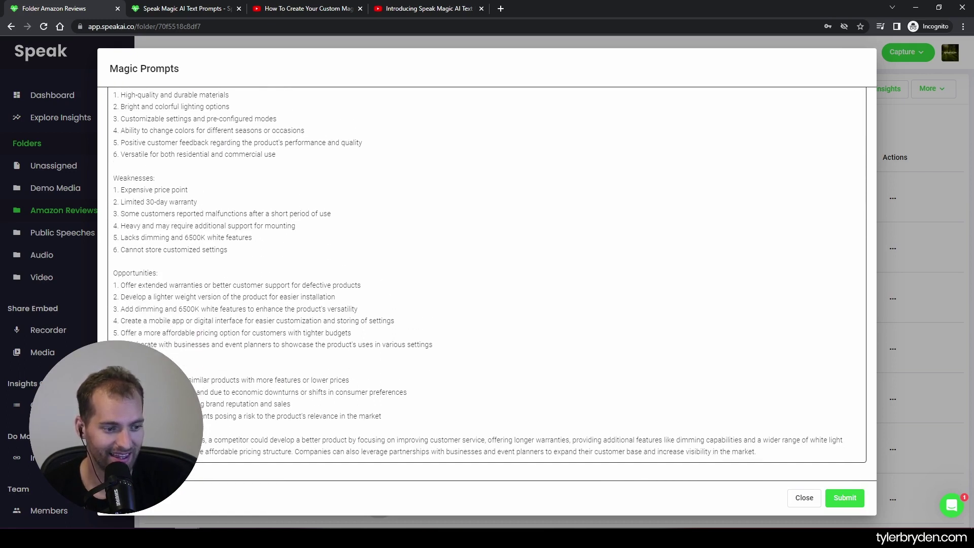
{"action": "left_click_drag", "start_coordinate": [152, 439], "coordinate": [758, 452]}
{"action": "left_click", "coordinate": [588, 458]}
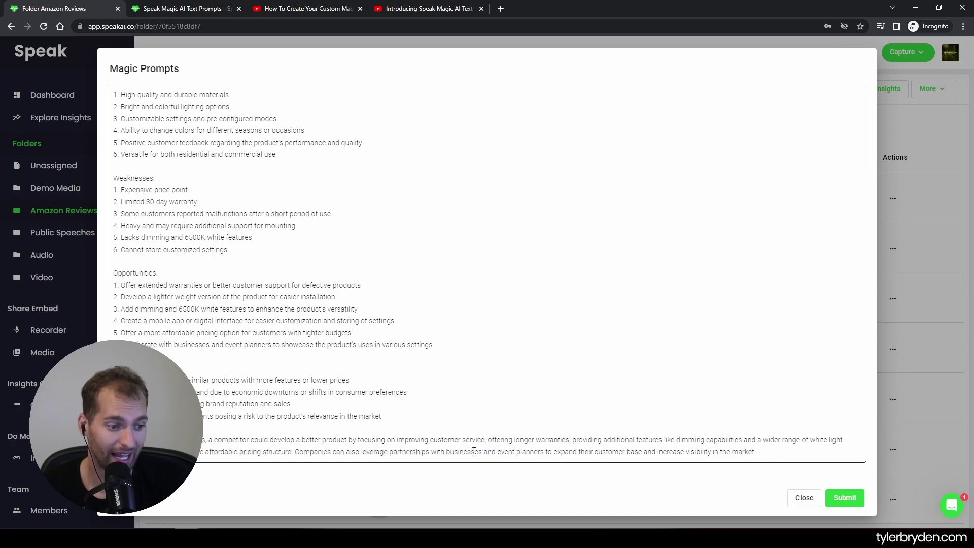
Scroll the SWOT answer once more, then close Magic Prompts.
{"action": "scroll", "coordinate": [688, 417], "scroll_direction": "up", "scroll_amount": 1}
{"action": "scroll", "coordinate": [688, 417], "scroll_direction": "up", "scroll_amount": 6}
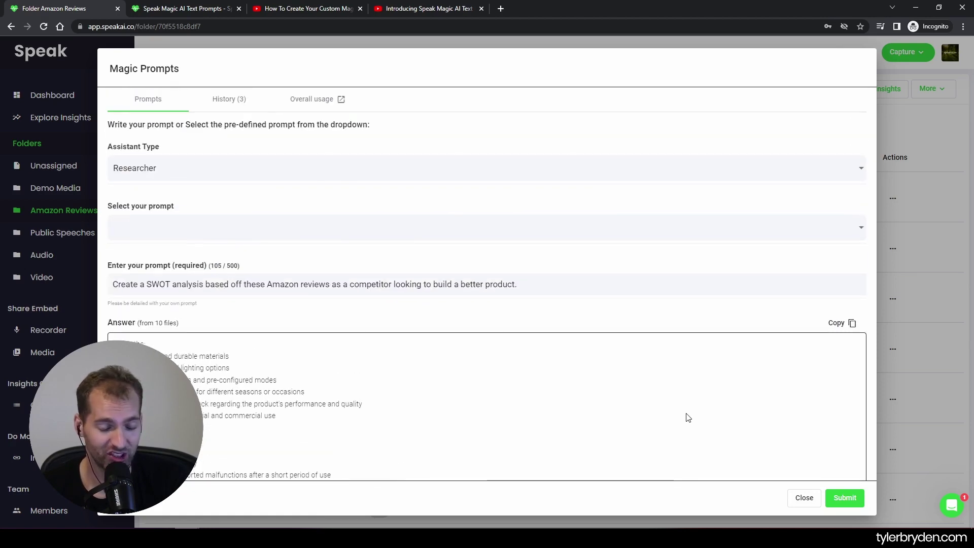
{"action": "scroll", "coordinate": [688, 417], "scroll_direction": "down", "scroll_amount": 1}
{"action": "scroll", "coordinate": [688, 417], "scroll_direction": "down", "scroll_amount": 3}
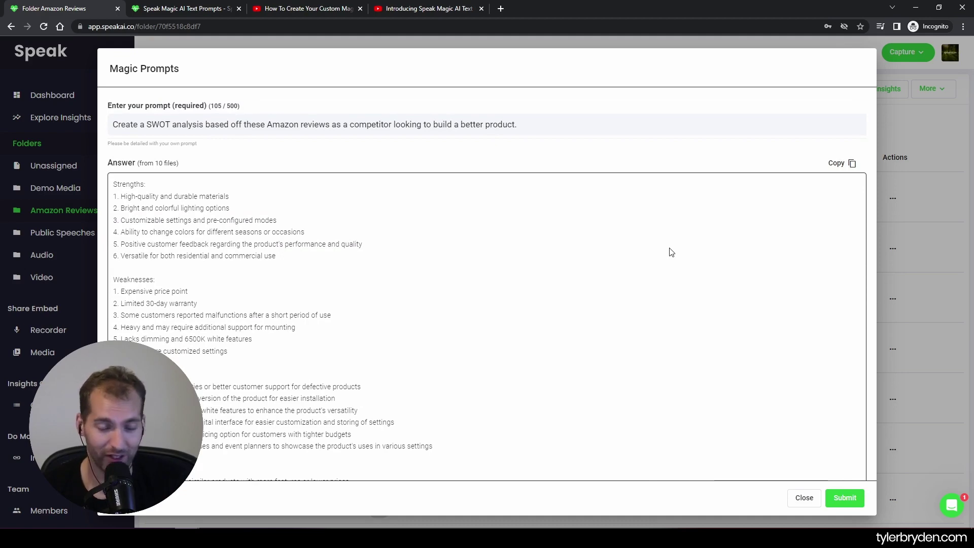
{"action": "scroll", "coordinate": [671, 252], "scroll_direction": "down", "scroll_amount": 2}
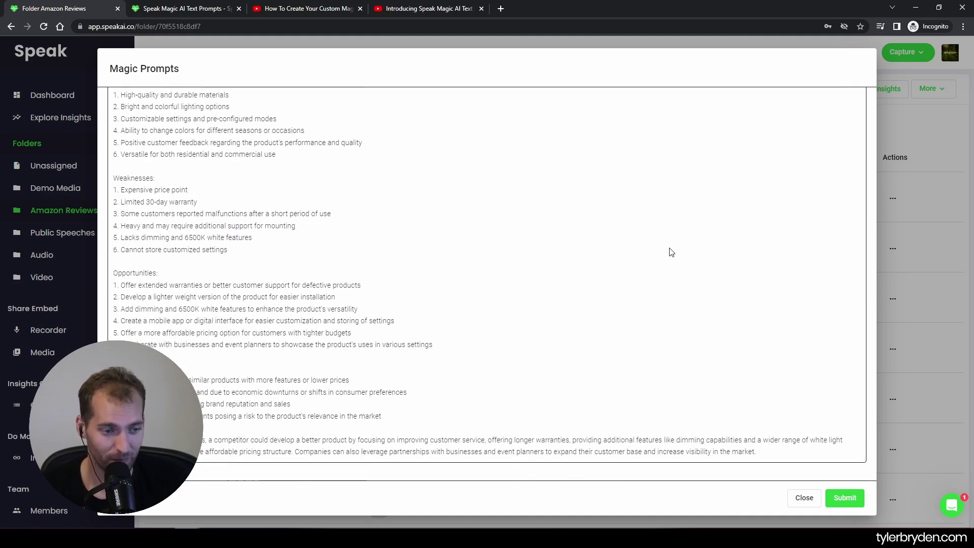
{"action": "left_click", "coordinate": [802, 501]}
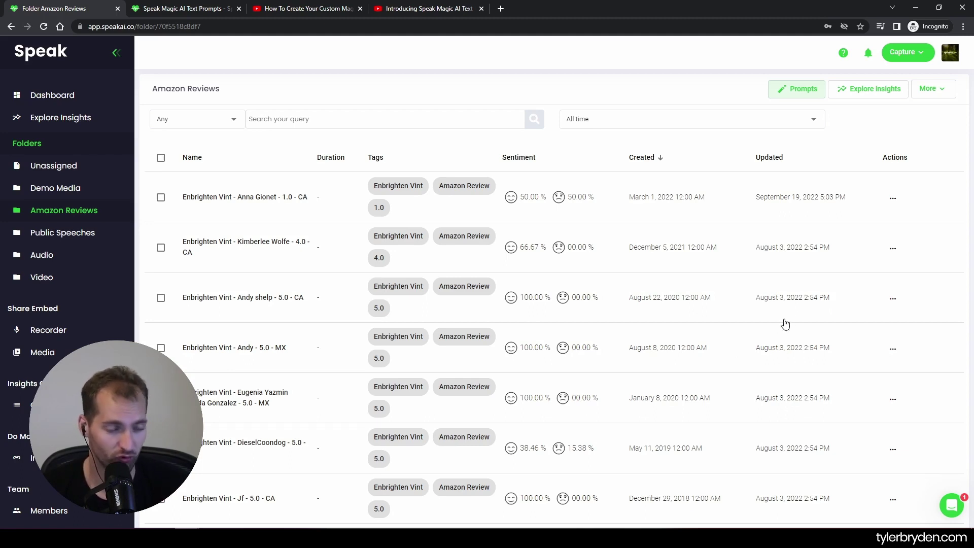
{"action": "left_click", "coordinate": [190, 8]}
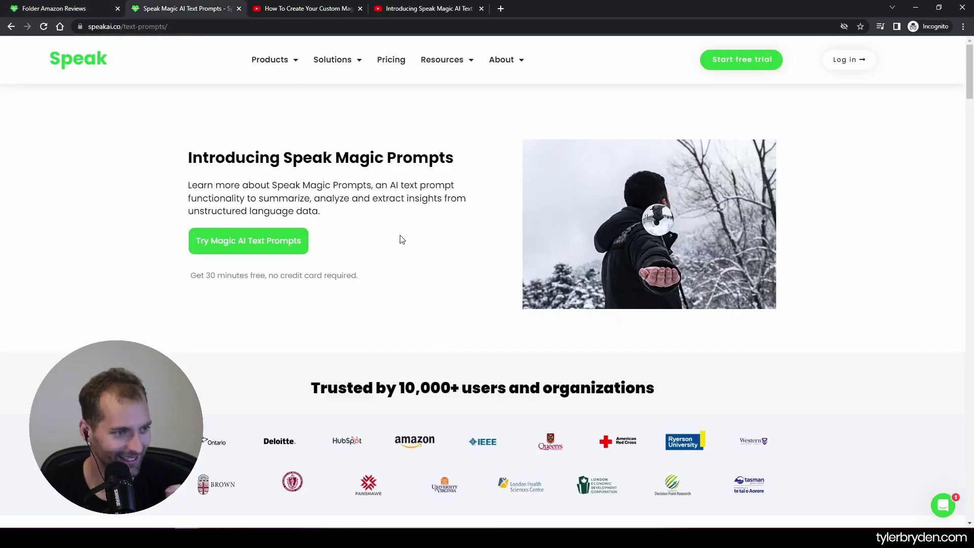
{"action": "scroll", "coordinate": [402, 239], "scroll_direction": "down", "scroll_amount": 8}
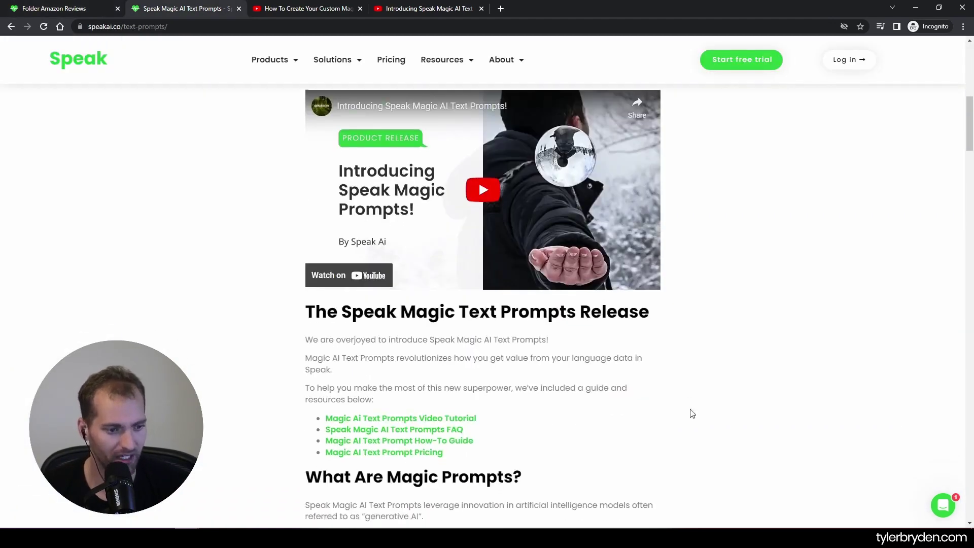
{"action": "scroll", "coordinate": [762, 428], "scroll_direction": "down", "scroll_amount": 3}
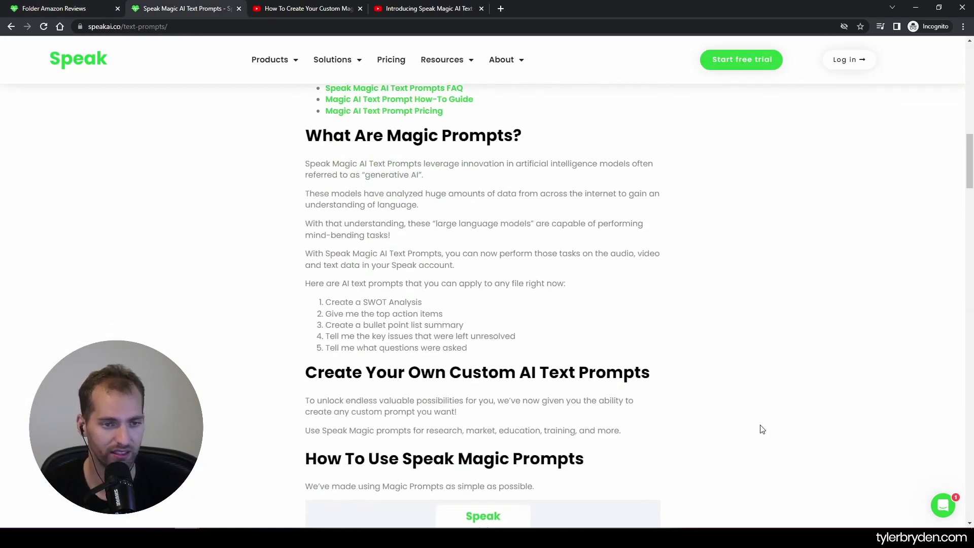
{"action": "left_click", "coordinate": [403, 8]}
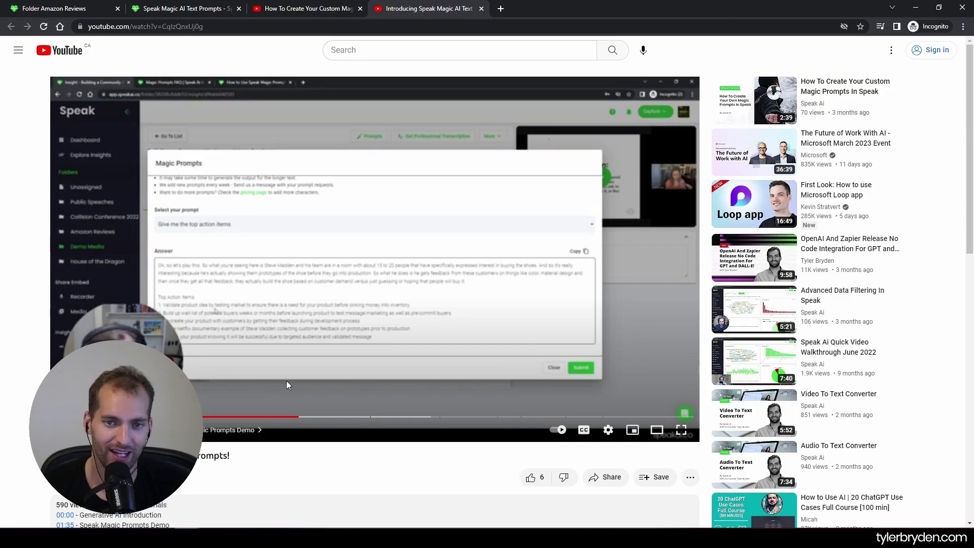
{"action": "left_click", "coordinate": [64, 6]}
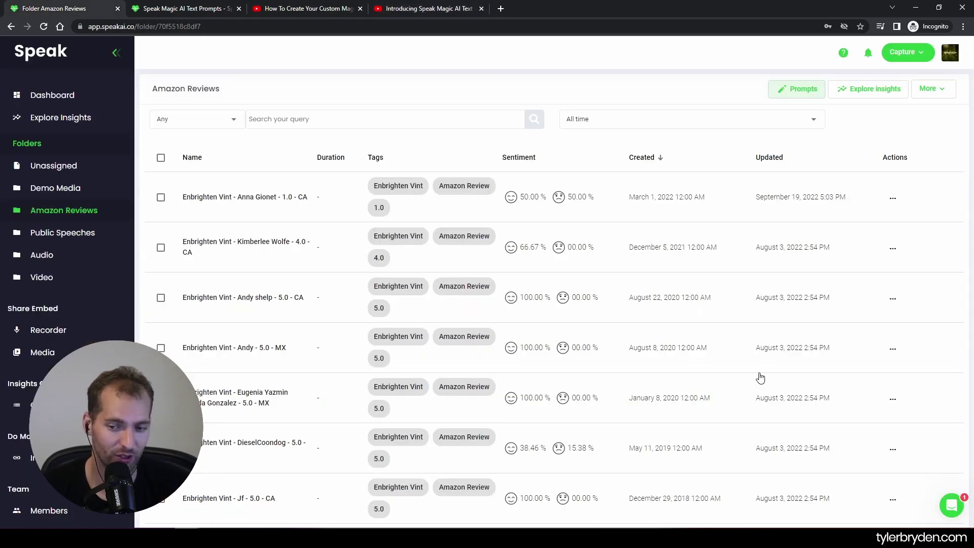